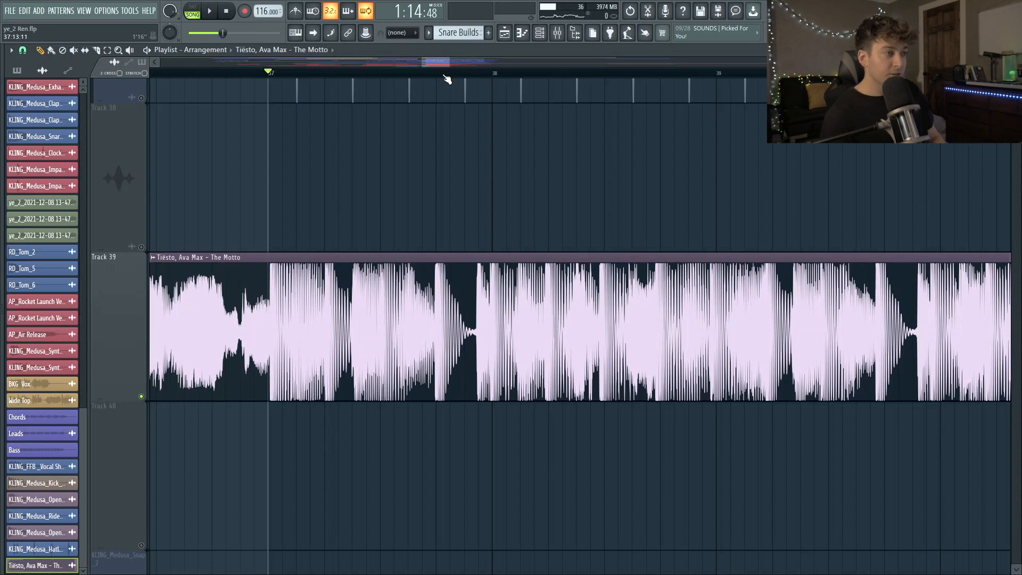
Mark the time range 37:12:23 to 37:15:02 over a decaying kick in The Motto reference clip
{"action": "left_click_drag", "start_coordinate": [439, 77], "coordinate": [480, 77]}
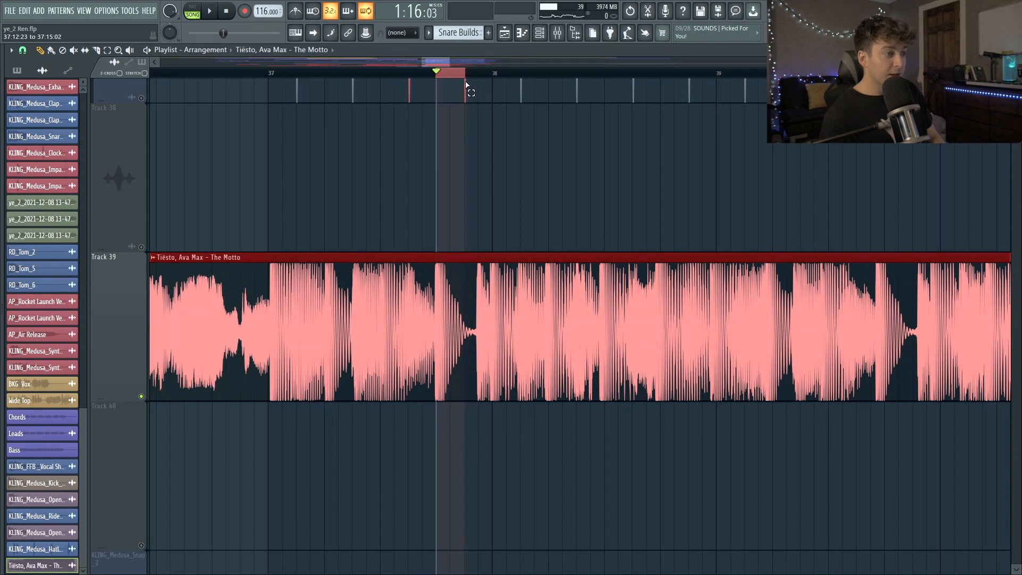
{"action": "left_click", "coordinate": [441, 80]}
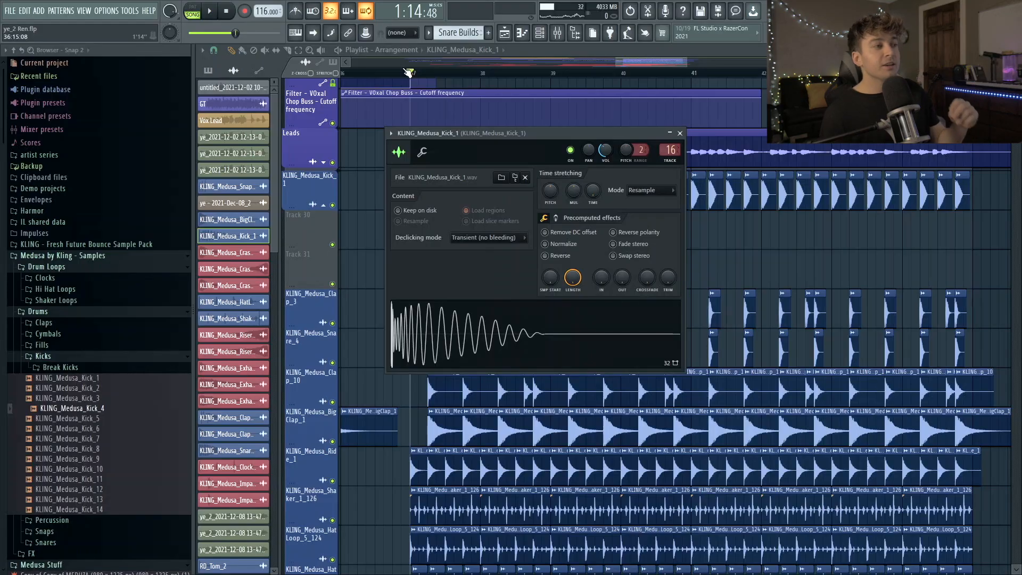
Play the arrangement from just before bar 37 to hear the KLING_Medusa_Kick_1 kick in the drop
{"action": "left_click", "coordinate": [390, 79]}
{"action": "key", "text": "space"}
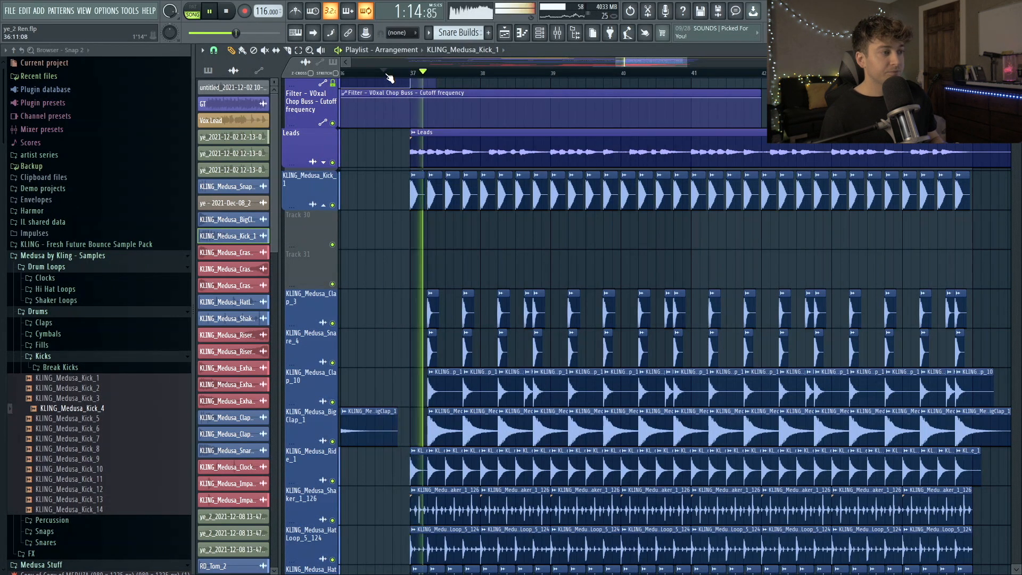
{"action": "key", "text": "space"}
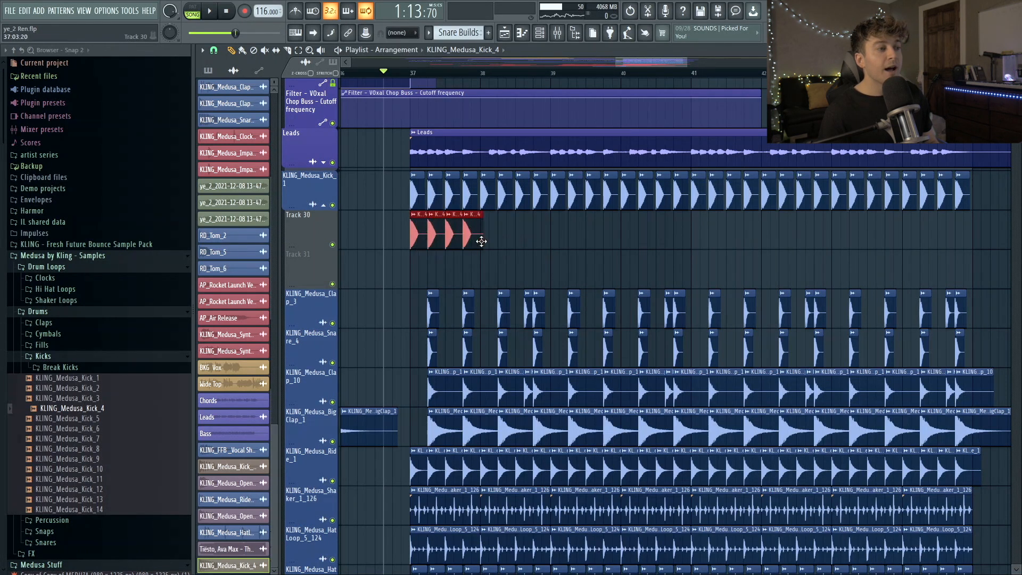
Duplicate the KLING_Medusa_Kick_4 clips along Track 30 from bar 37 onward and play the section
{"action": "left_click_drag", "start_coordinate": [400, 245], "coordinate": [545, 233]}
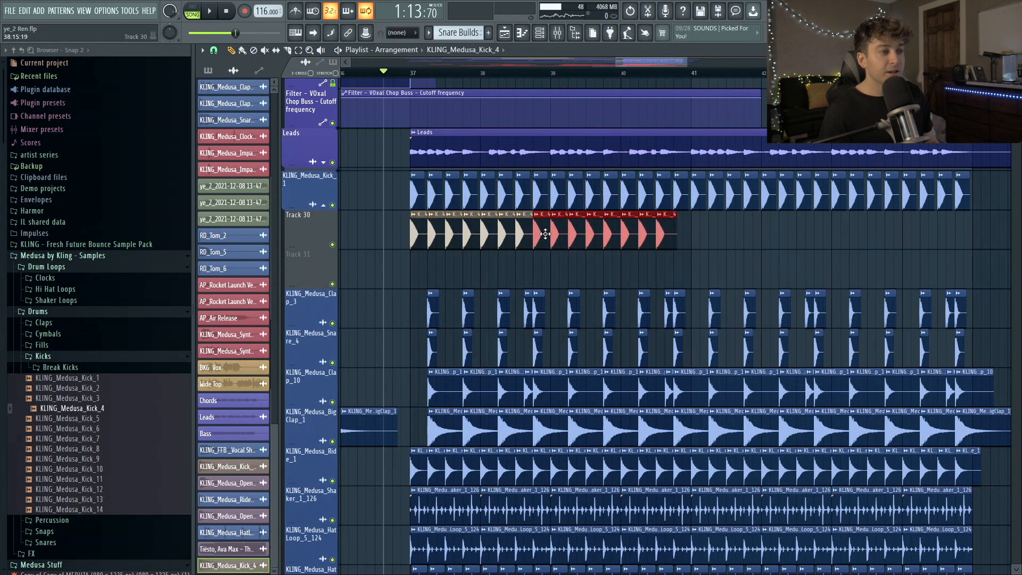
{"action": "key", "text": "space"}
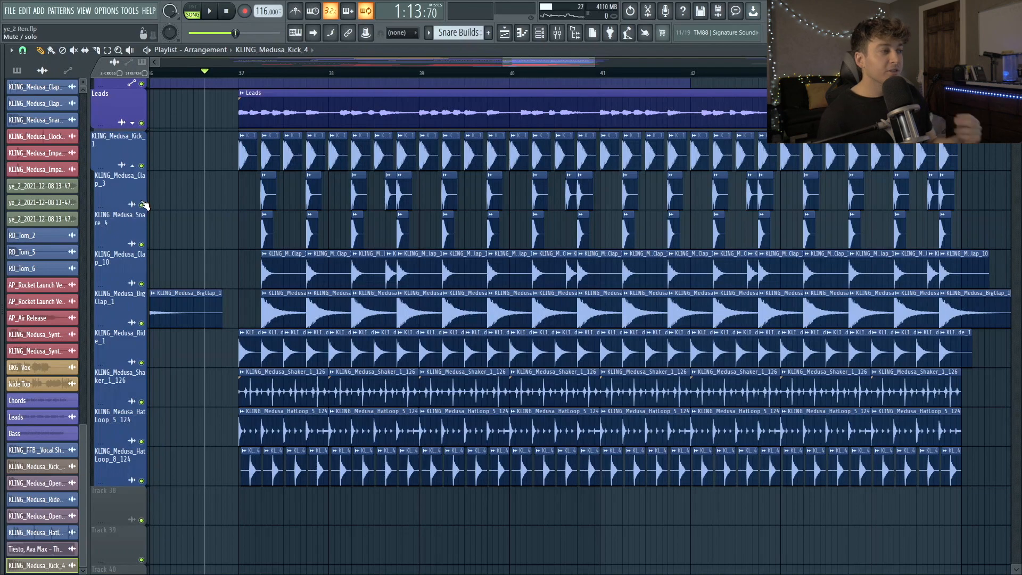
Solo the KLING_Medusa_Clap_3 track and play it from just after bar 37
{"action": "left_click", "coordinate": [141, 205], "text": "ctrl"}
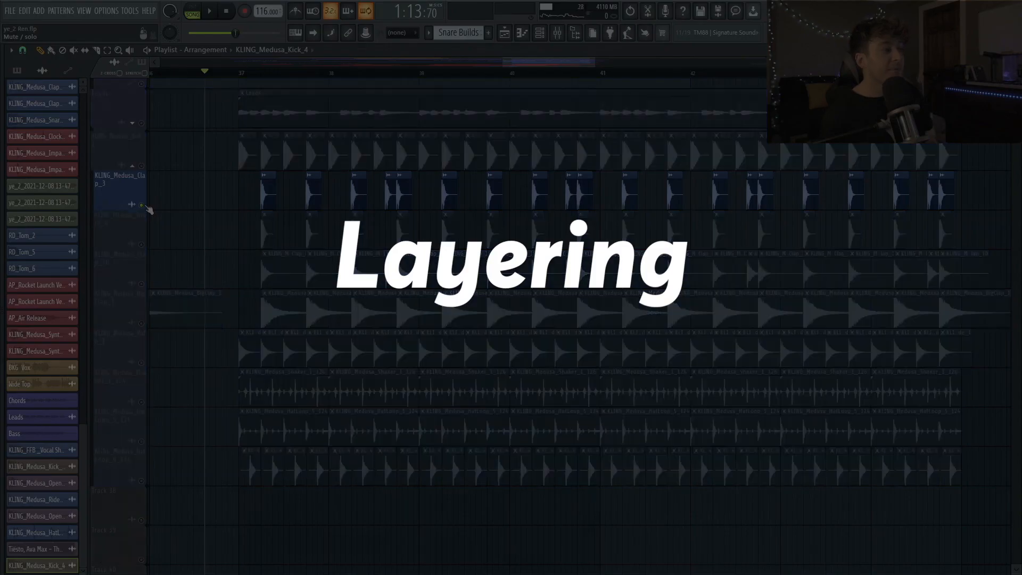
{"action": "key", "text": "space"}
{"action": "left_click", "coordinate": [142, 283]}
{"action": "left_click", "coordinate": [141, 323]}
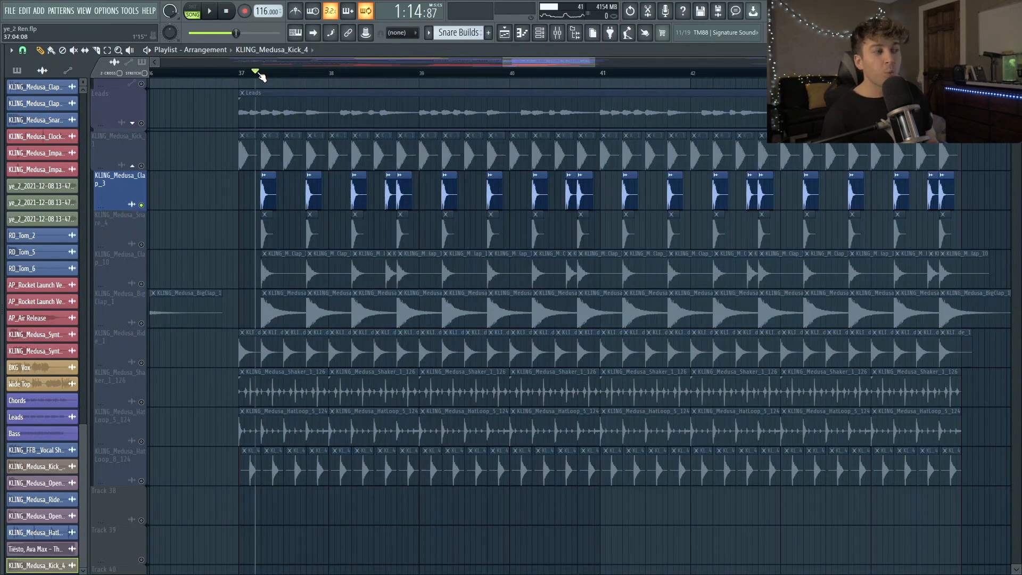
{"action": "key", "text": "space"}
{"action": "key", "text": "space"}
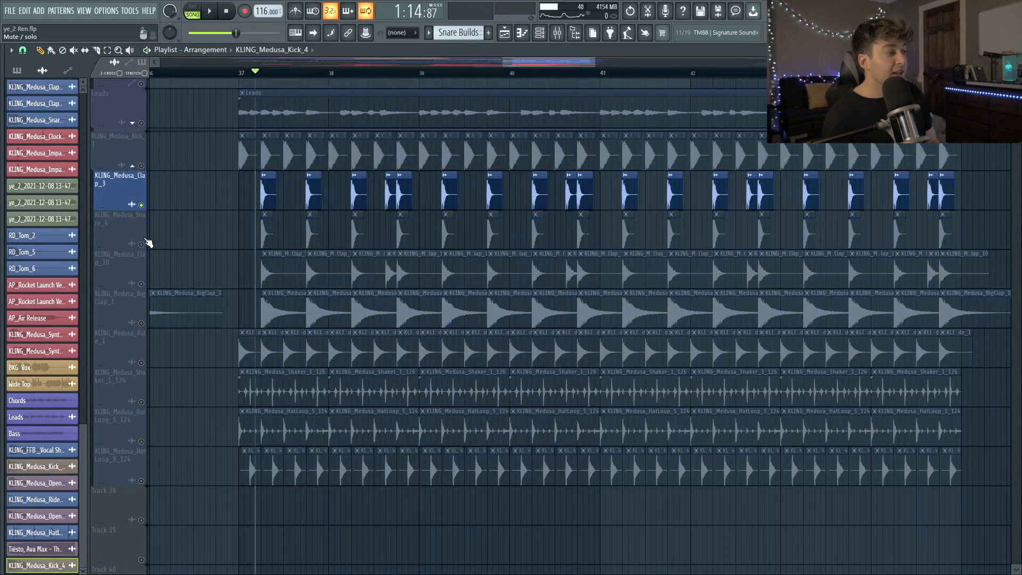
Solo the KLING_Medusa_Snare_4 track and add KLING_Medusa_Clap_3 during playback to hear both layers together
{"action": "right_click", "coordinate": [147, 242]}
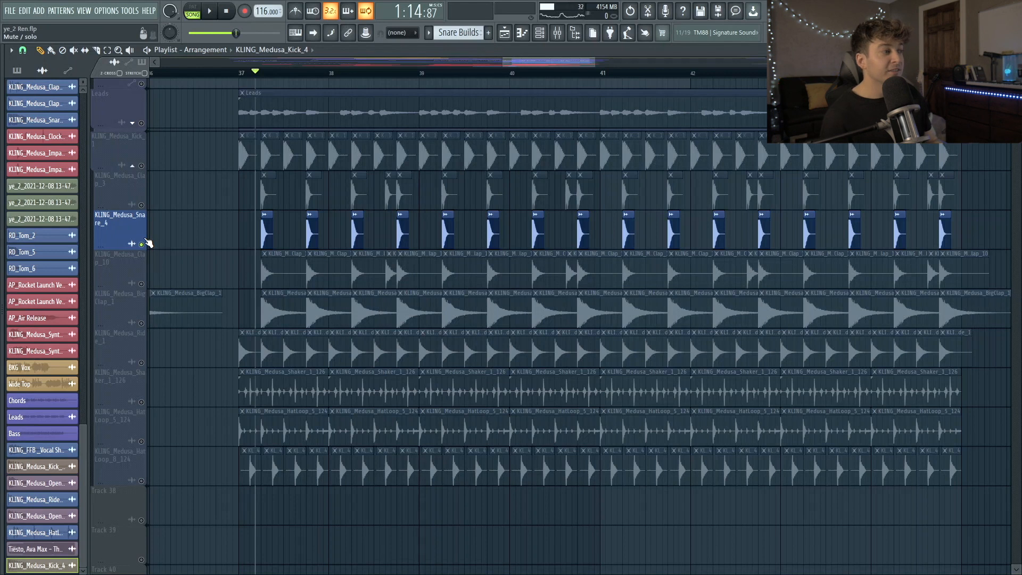
{"action": "key", "text": "space"}
{"action": "left_click", "coordinate": [141, 205]}
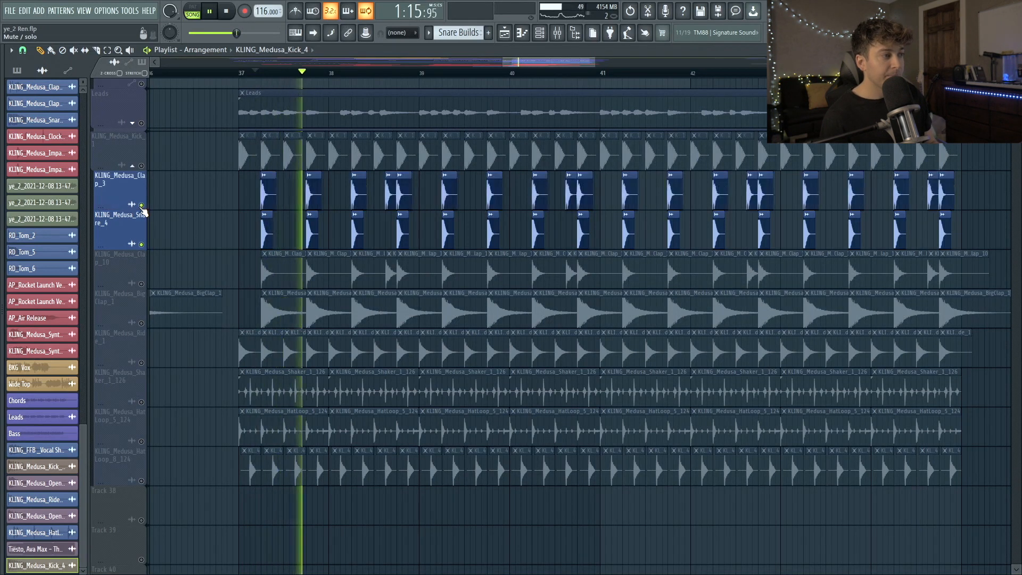
{"action": "key", "text": "space"}
Add the KLING_Medusa_Clap_10 track to the audible clap and snare layers and play all three
{"action": "left_click", "coordinate": [142, 284]}
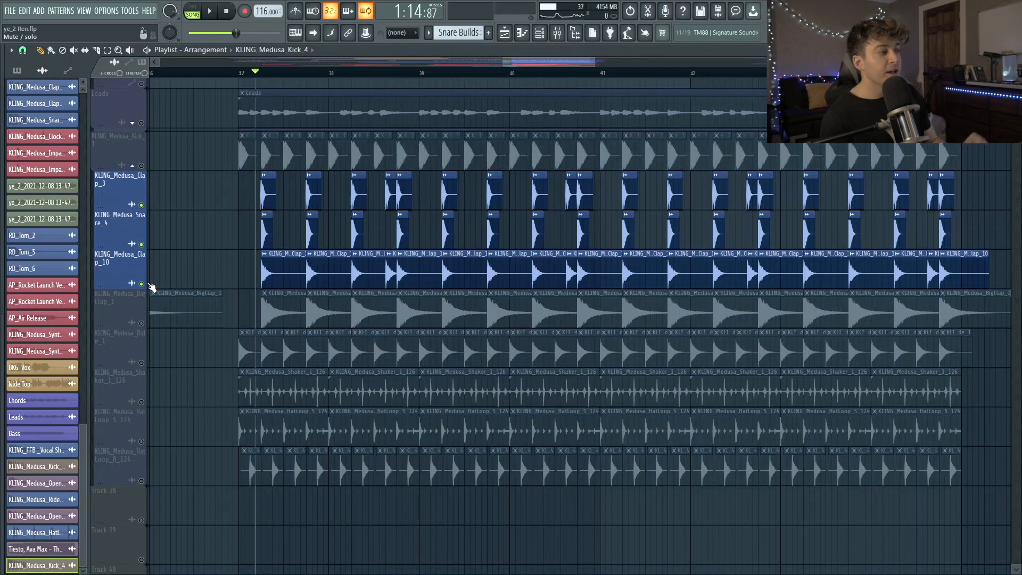
{"action": "key", "text": "space"}
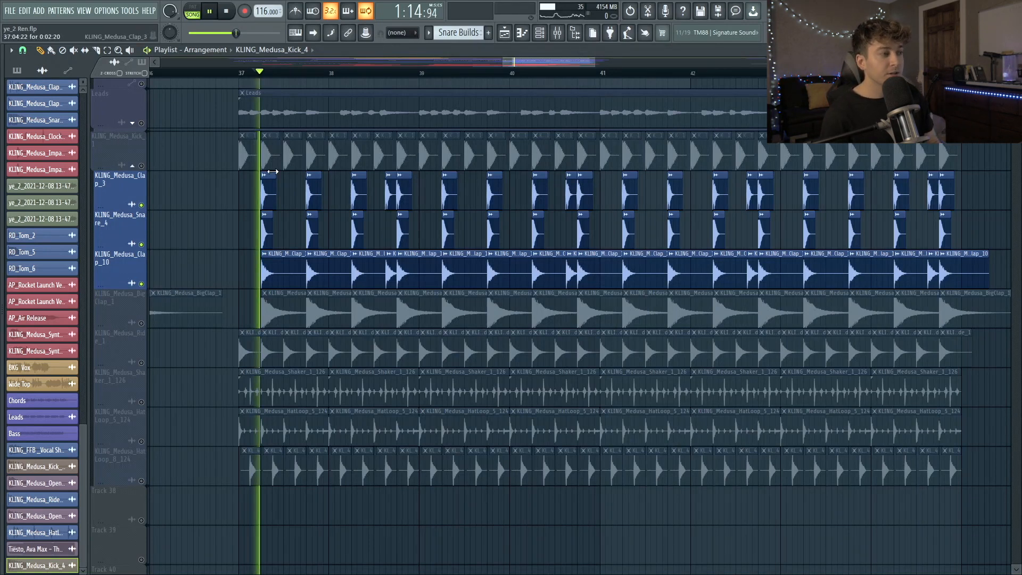
{"action": "key", "text": "space"}
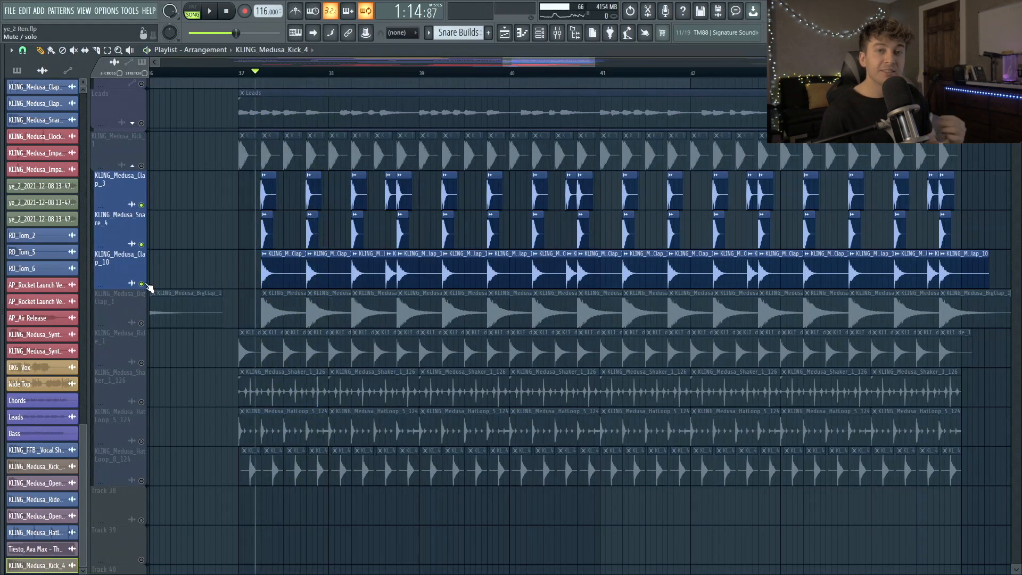
Play the KLING_Medusa_Clap_10 track on its own and release its solo
{"action": "key", "text": "space"}
{"action": "left_click", "coordinate": [148, 284], "text": "ctrl"}
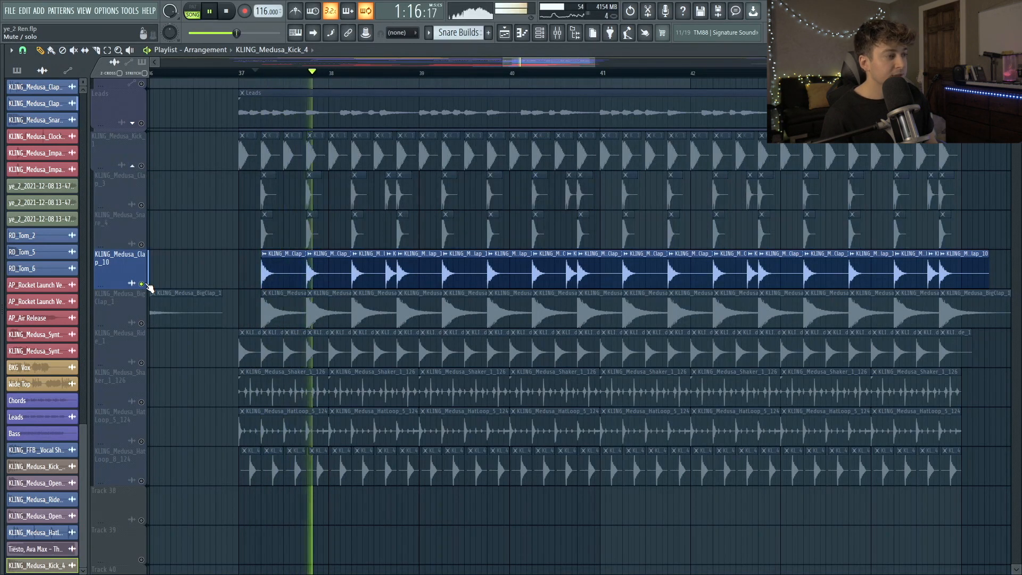
{"action": "left_click", "coordinate": [141, 283], "text": "ctrl"}
{"action": "key", "text": "space"}
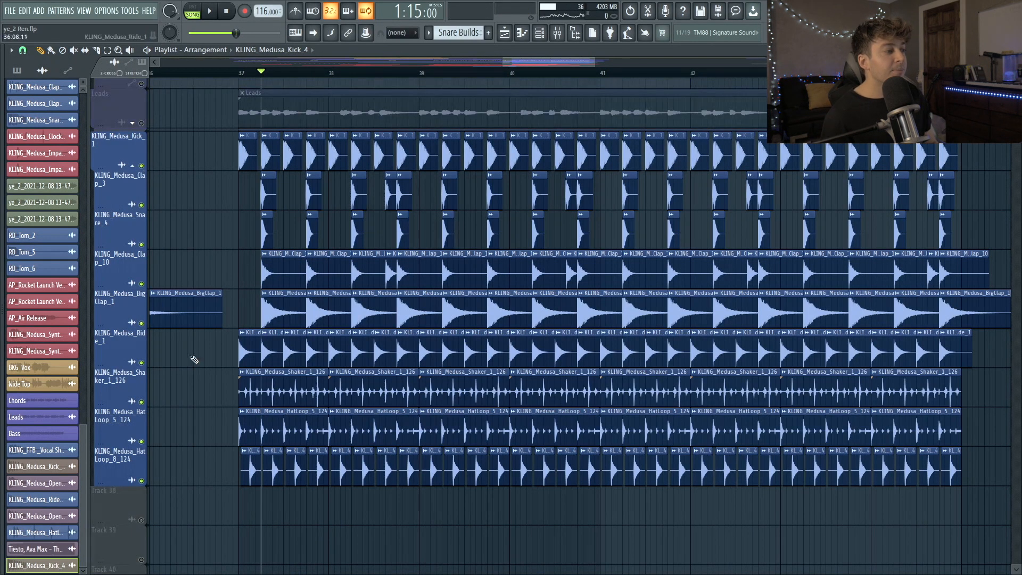
Toggle the solo on KLING_Medusa_BigClap_1 and play the full drum stack from bar 37 with Leads muted
{"action": "left_click", "coordinate": [142, 323], "text": "ctrl"}
{"action": "left_click", "coordinate": [142, 323], "text": "ctrl"}
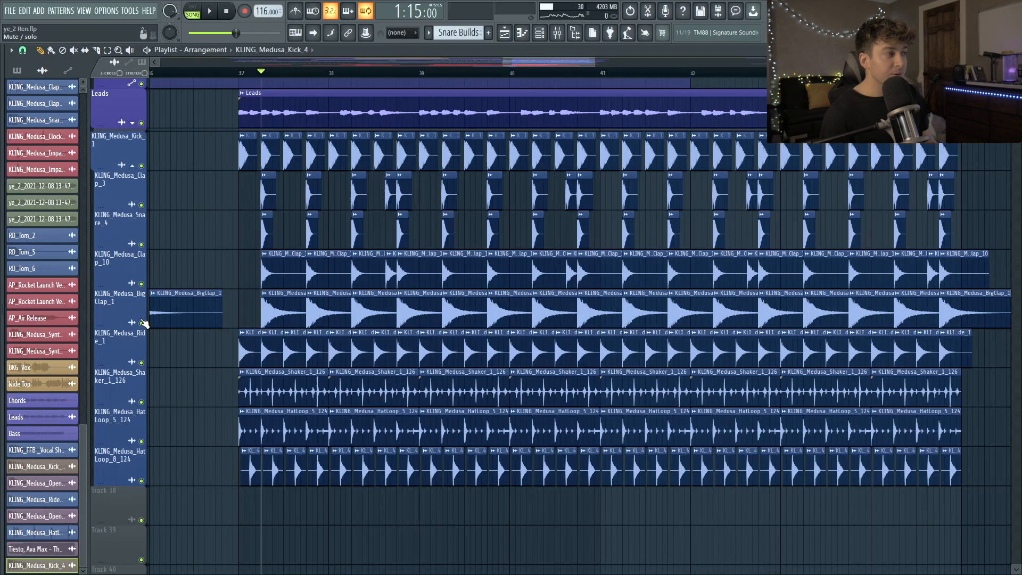
{"action": "left_click", "coordinate": [242, 76]}
{"action": "key", "text": "space"}
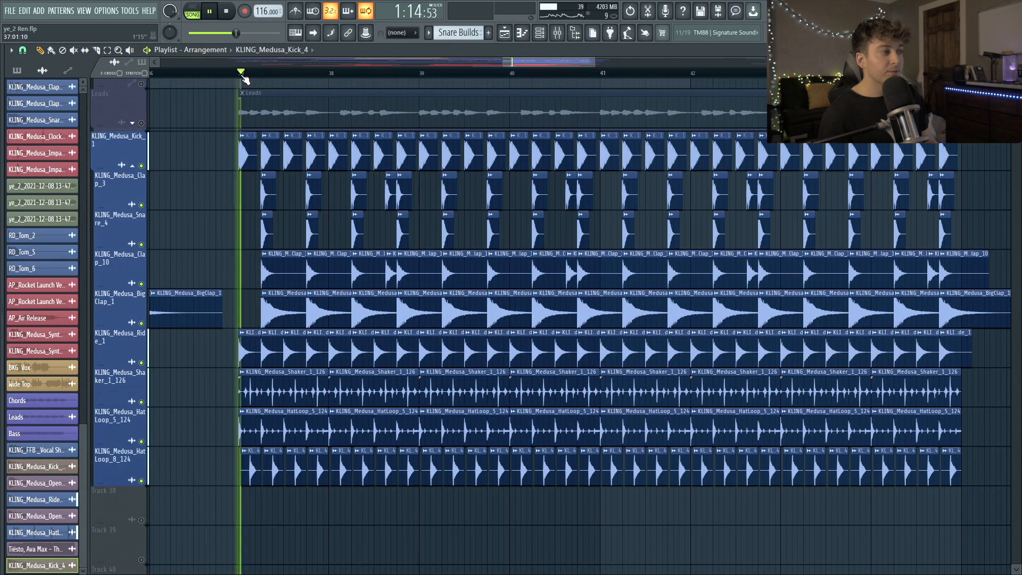
{"action": "key", "text": "space"}
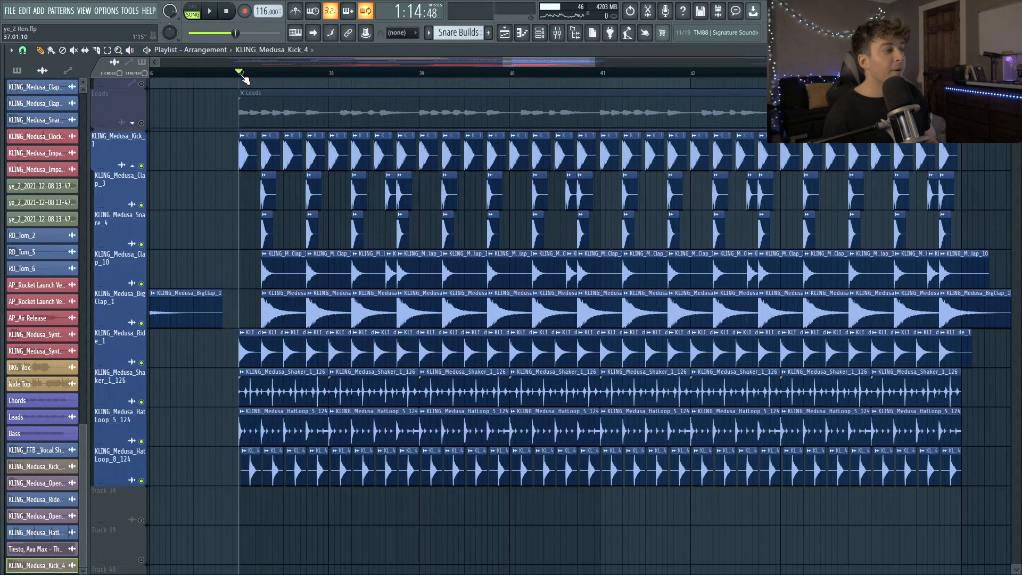
Bring the Leads track back in and play it with the full drums from bar 37
{"action": "left_click", "coordinate": [147, 122], "text": "ctrl"}
{"action": "left_click", "coordinate": [147, 122], "text": "ctrl"}
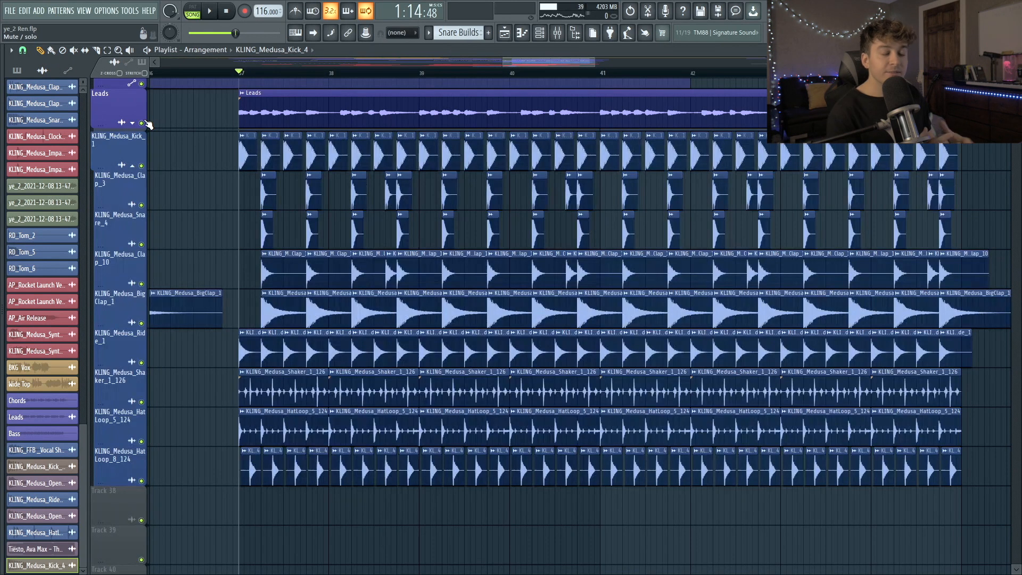
{"action": "key", "text": "space"}
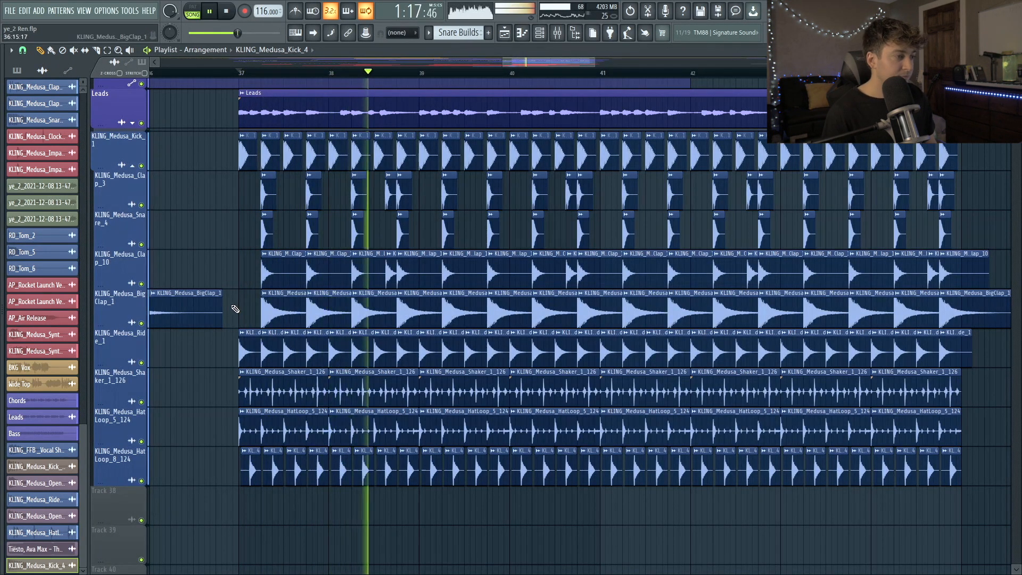
Solo the KLING_Medusa_Shaker_1_126 track, followed by HatLoop_5_124 layered with HatLoop_8_124 and the shaker during playback
{"action": "left_click", "coordinate": [141, 402], "text": "ctrl"}
{"action": "key", "text": "space"}
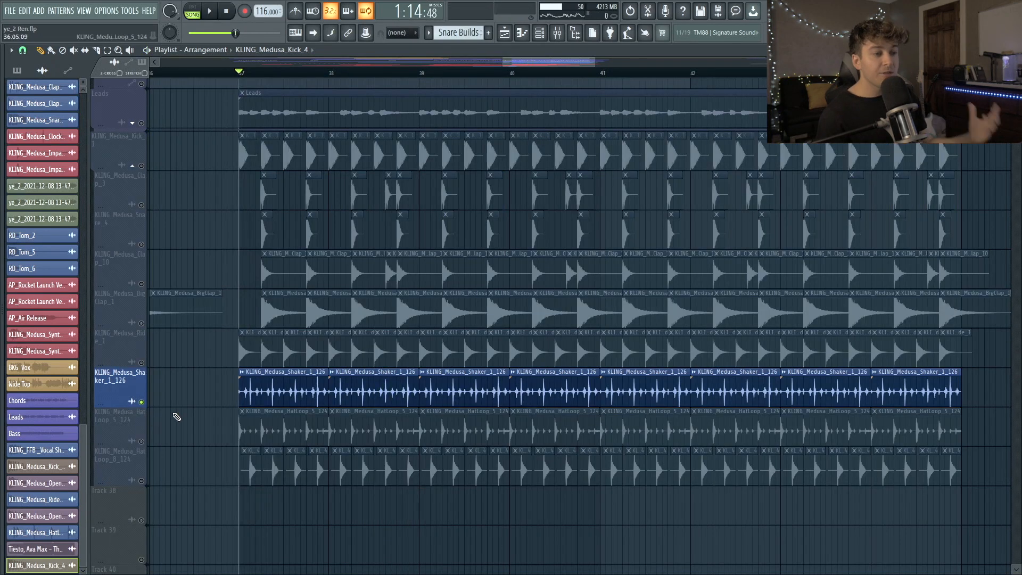
{"action": "left_click", "coordinate": [142, 440]}
{"action": "left_click", "coordinate": [142, 441], "text": "ctrl"}
{"action": "key", "text": "space"}
{"action": "left_click", "coordinate": [142, 481]}
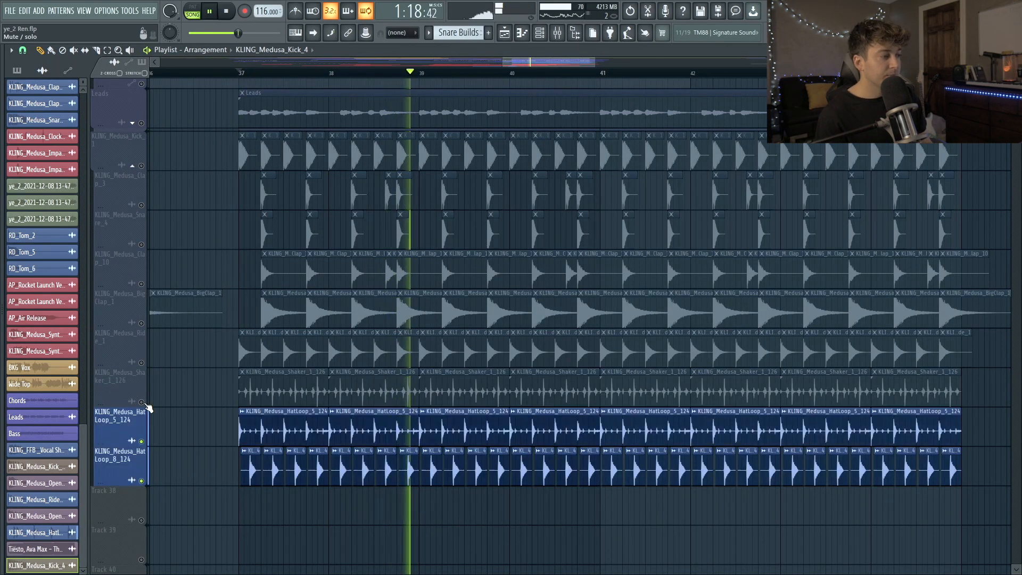
{"action": "left_click", "coordinate": [142, 402]}
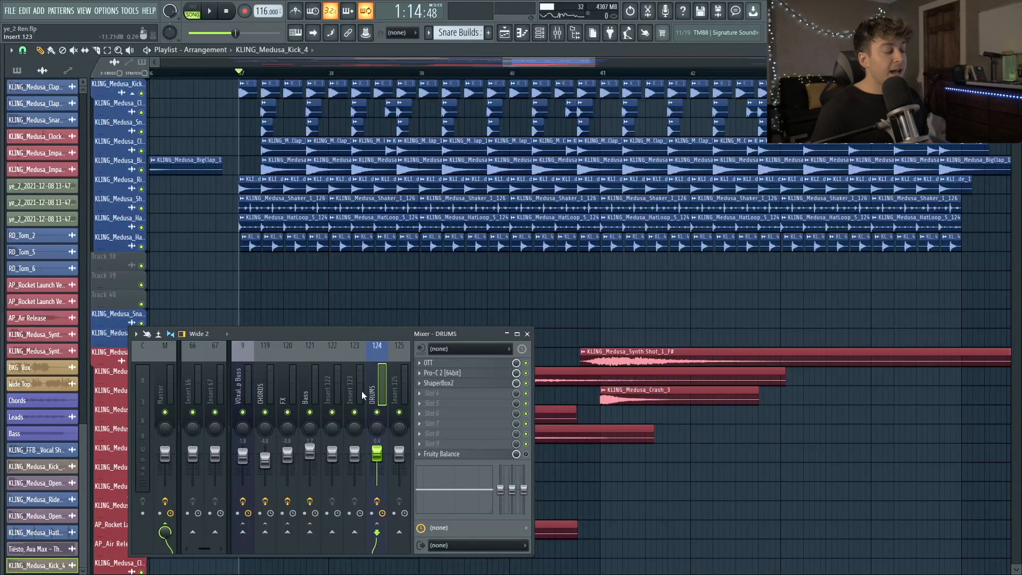
Dock the drum bus mixer track to the right side and confirm its name as DRUMS
{"action": "right_click", "coordinate": [377, 362]}
{"action": "mouse_move", "coordinate": [438, 519]}
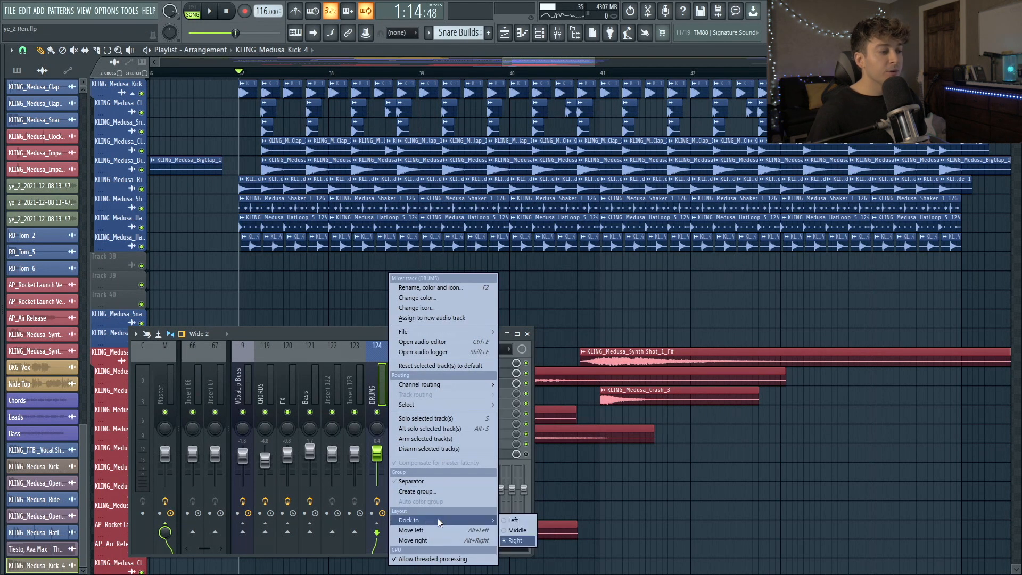
{"action": "left_click", "coordinate": [519, 542]}
{"action": "double_click", "coordinate": [373, 383]}
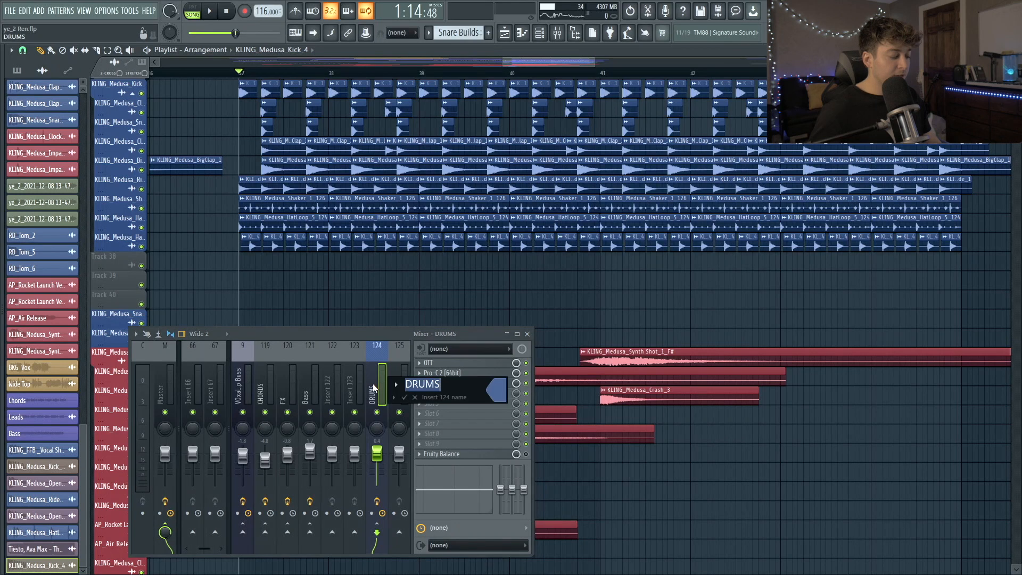
{"action": "key", "text": "Return"}
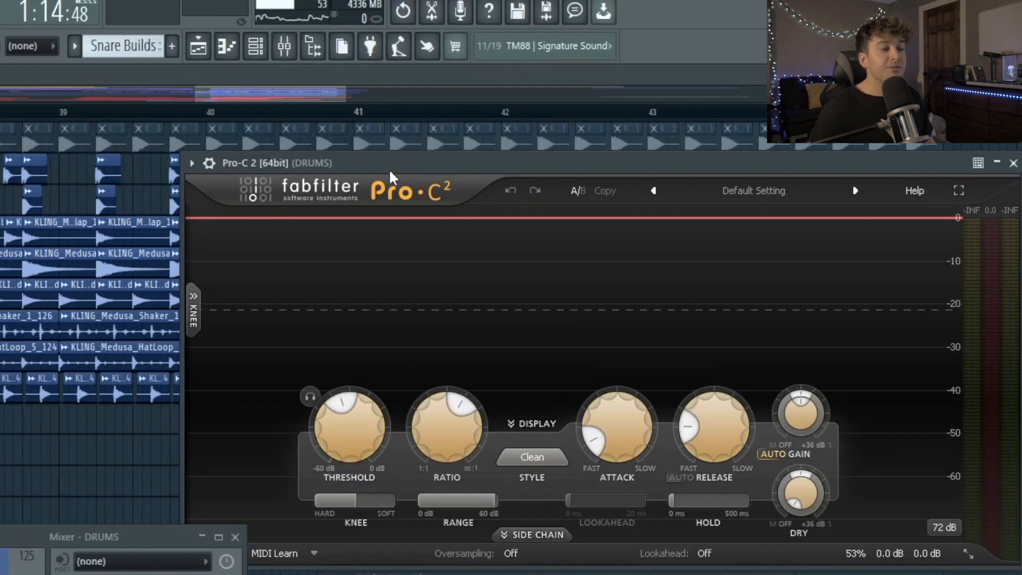
Reposition the Pro-C 2 window of the DRUMS track and play the drums through the compressor
{"action": "left_click_drag", "start_coordinate": [394, 169], "coordinate": [362, 146]}
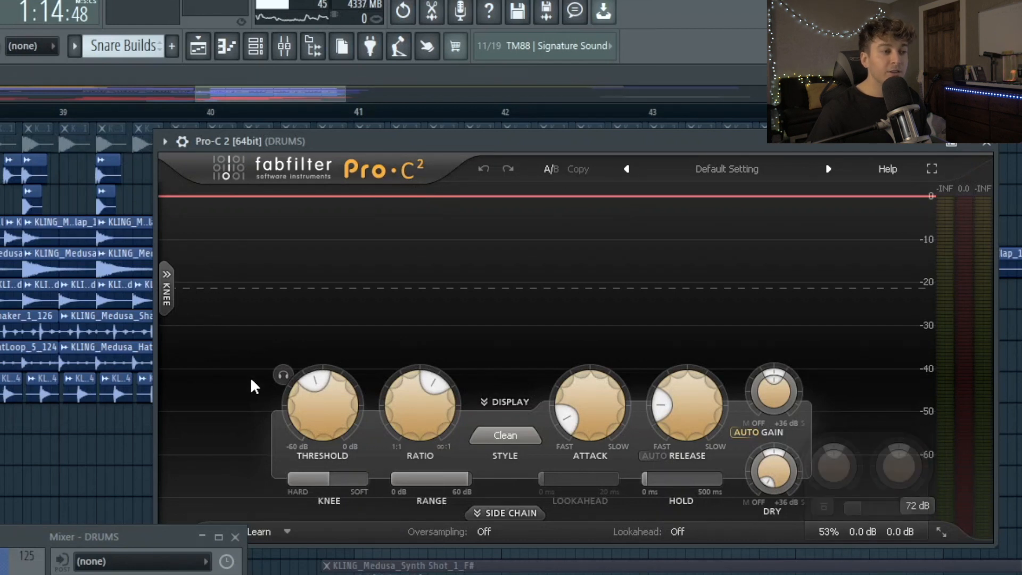
{"action": "key", "text": "space"}
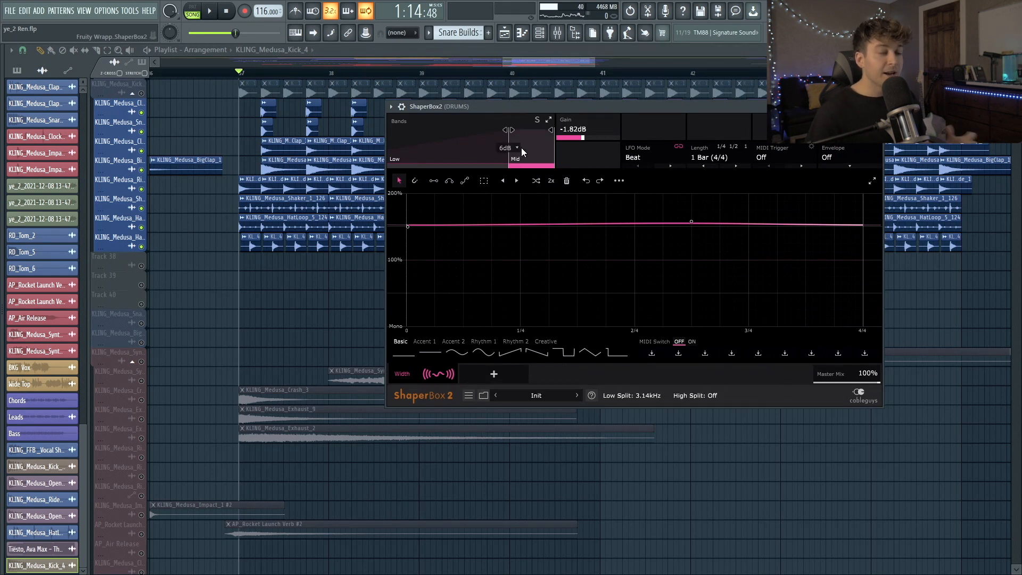
Solo the mid band of ShaperBox2's Width effect and set its low split to 2.00 kHz while auditioning the drums
{"action": "left_click_drag", "start_coordinate": [509, 141], "coordinate": [487, 141]}
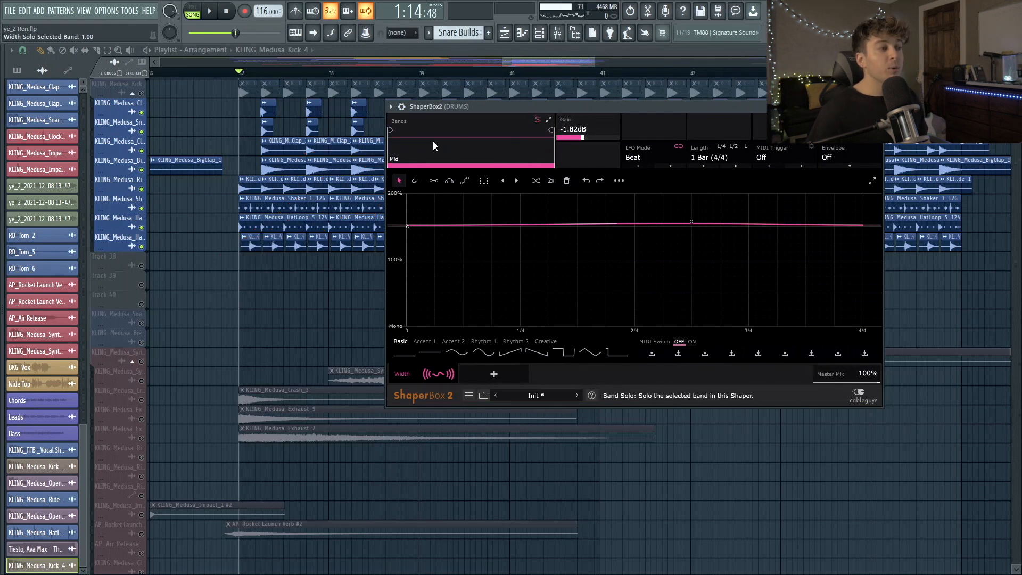
{"action": "left_click_drag", "start_coordinate": [390, 131], "coordinate": [522, 130]}
{"action": "key", "text": "space"}
{"action": "key", "text": "space"}
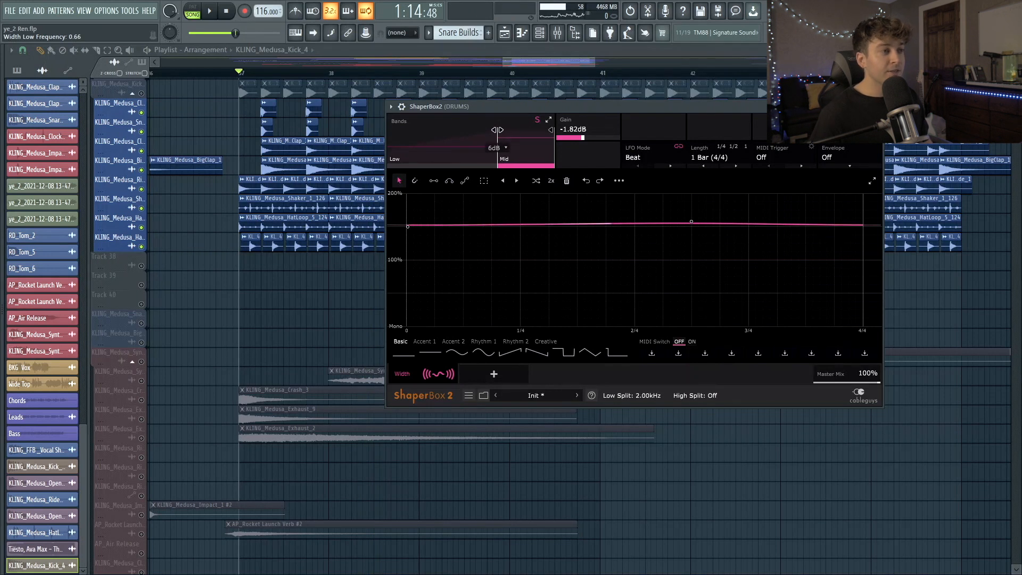
{"action": "key", "text": "space"}
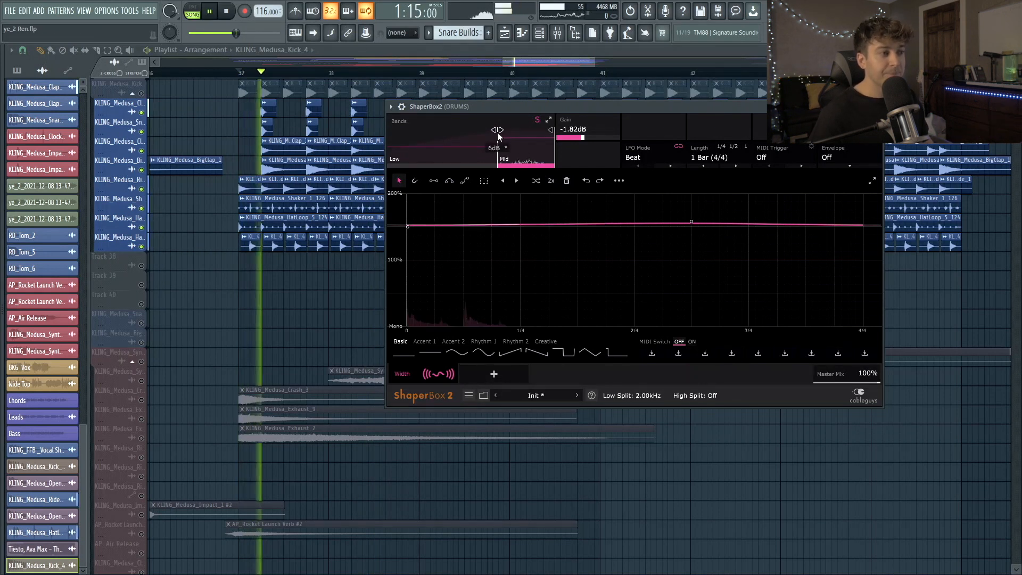
Flatten the mid band's Width curve about midway between 100% and 200%, raise the low split, and play the drums
{"action": "mouse_move", "coordinate": [688, 235]}
{"action": "left_mouse_down"}
{"action": "mouse_move", "coordinate": [679, 264]}
{"action": "mouse_move", "coordinate": [679, 193]}
{"action": "mouse_move", "coordinate": [682, 326]}
{"action": "mouse_move", "coordinate": [673, 225]}
{"action": "left_mouse_up"}
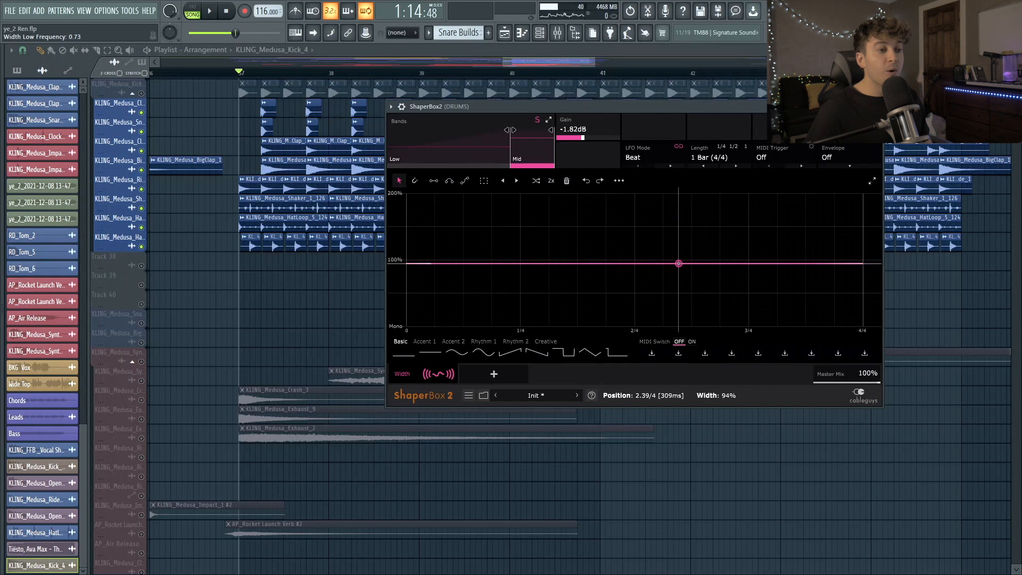
{"action": "key", "text": "space"}
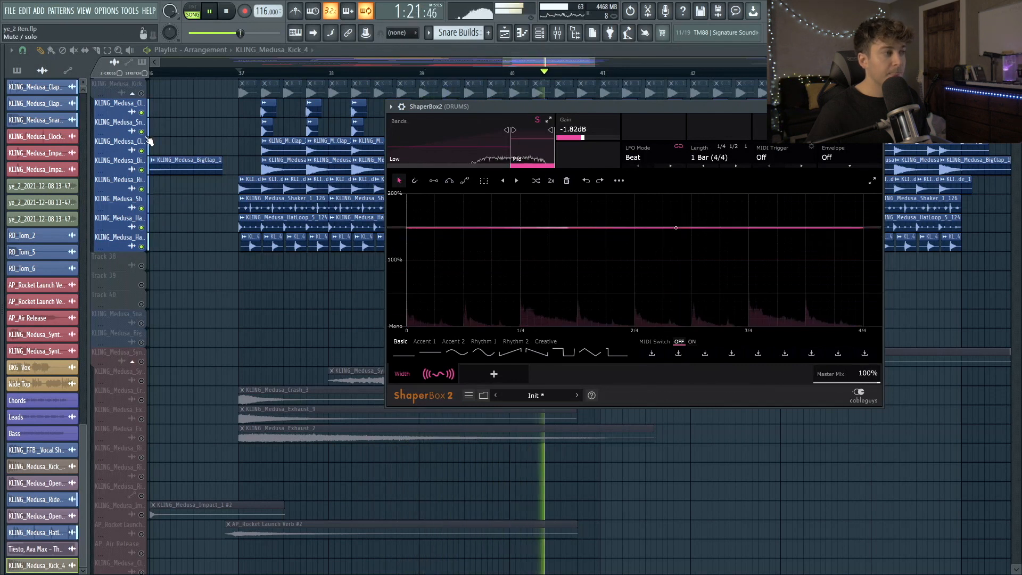